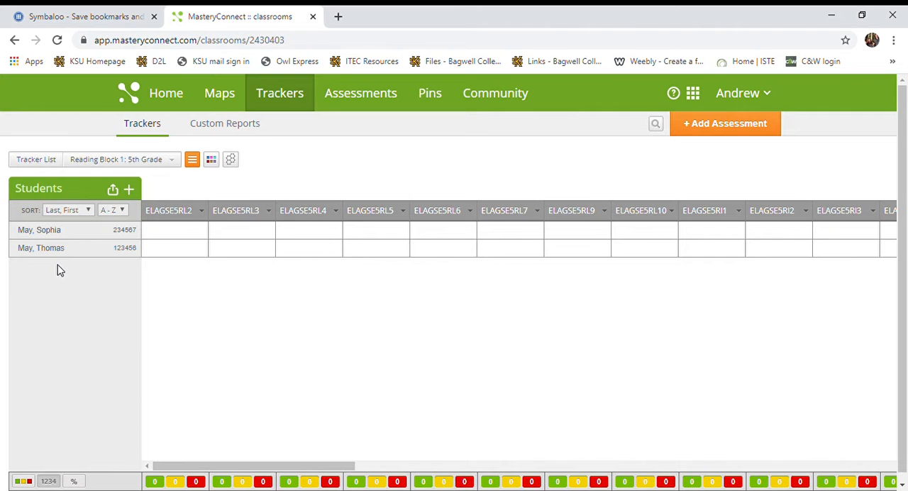
Step: Export the student list as an XLSX file with columns ordered Last Name, First Name, Student ID, and open the exported file
click(89, 211)
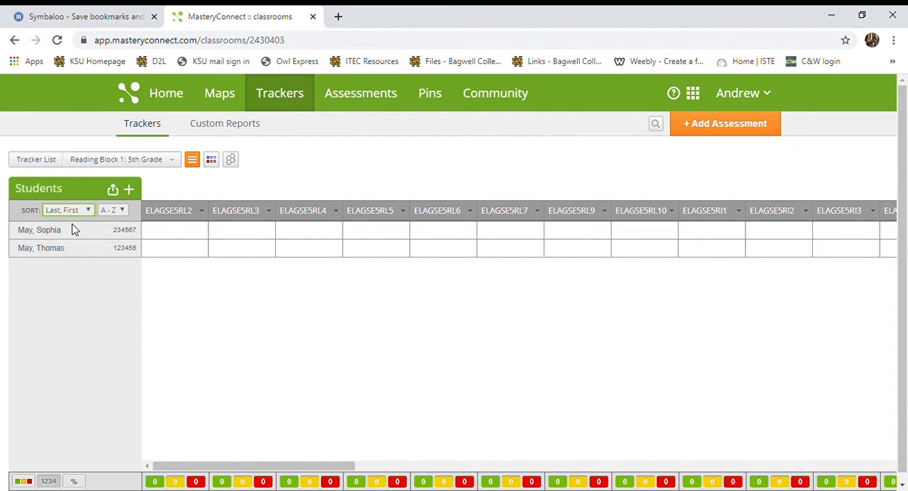
click(112, 191)
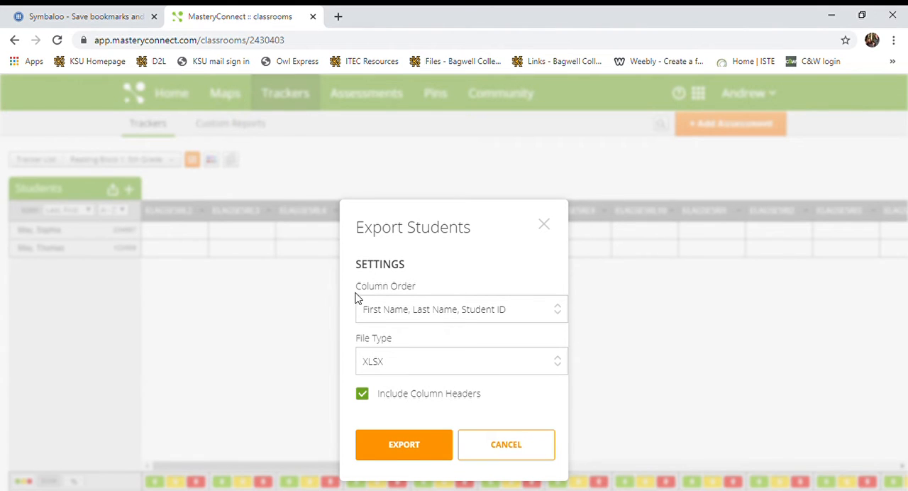
click(557, 310)
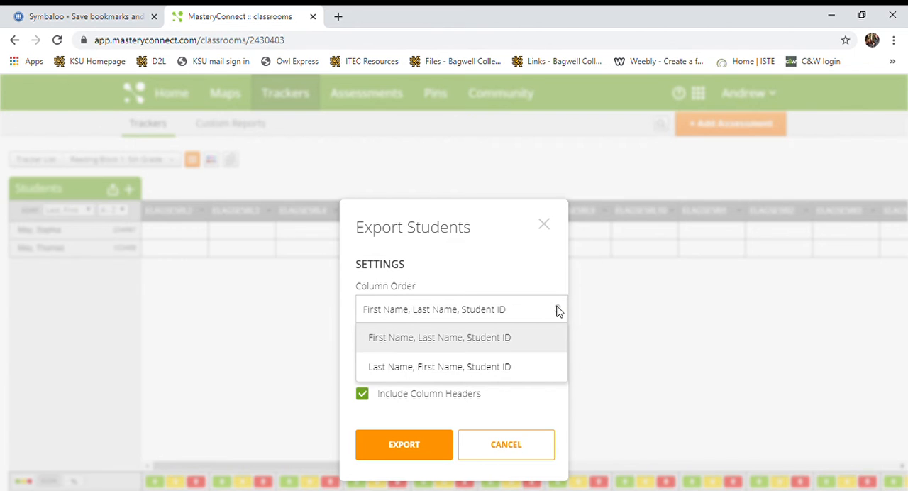
click(425, 370)
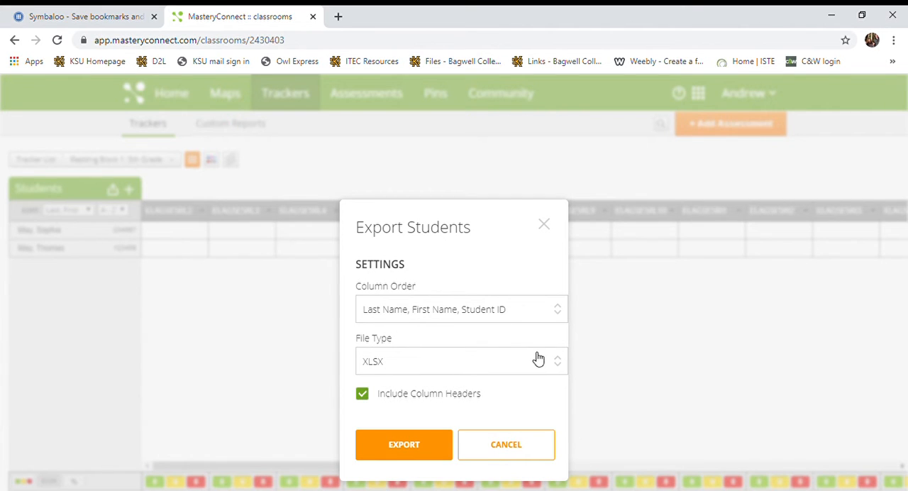
click(558, 363)
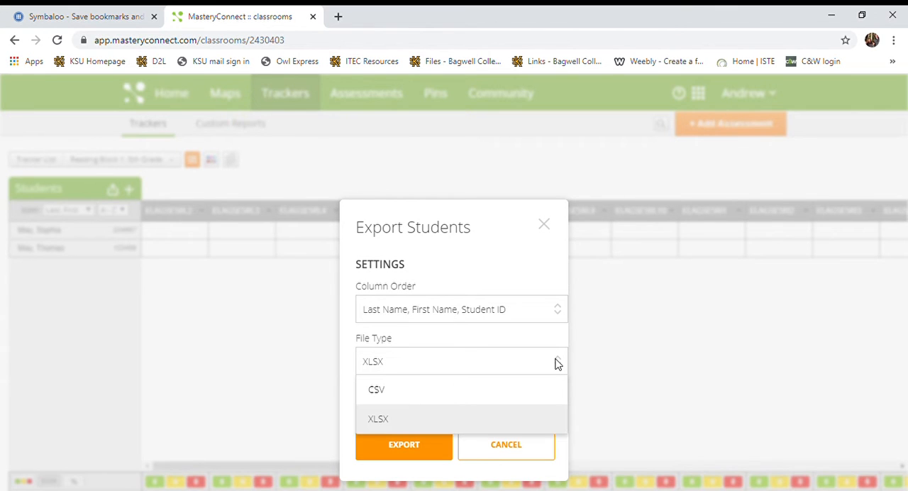
click(419, 425)
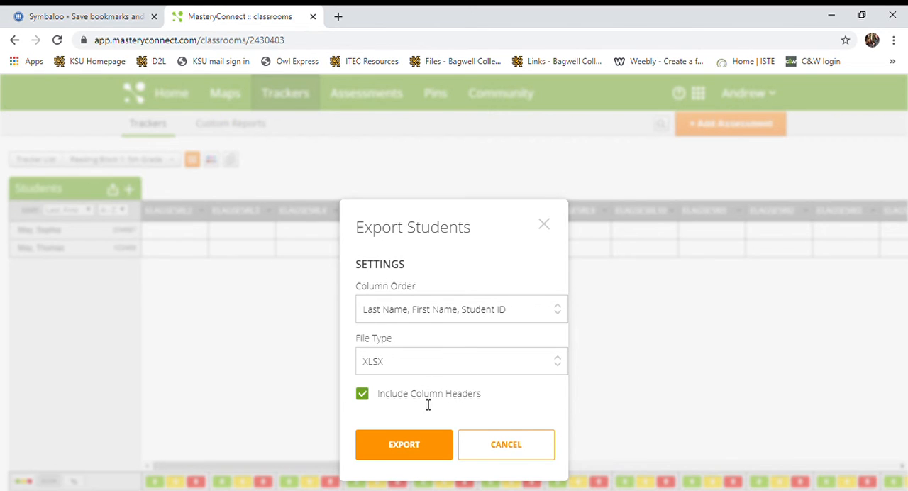
click(402, 442)
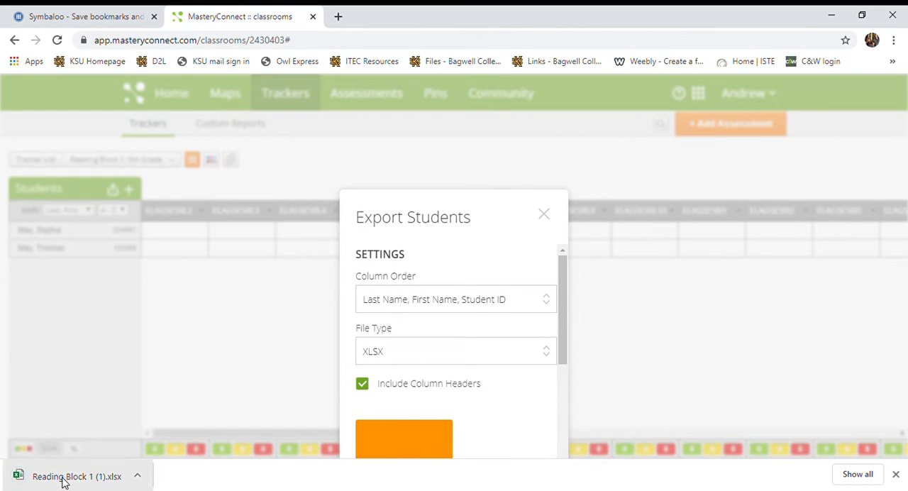
click(193, 364)
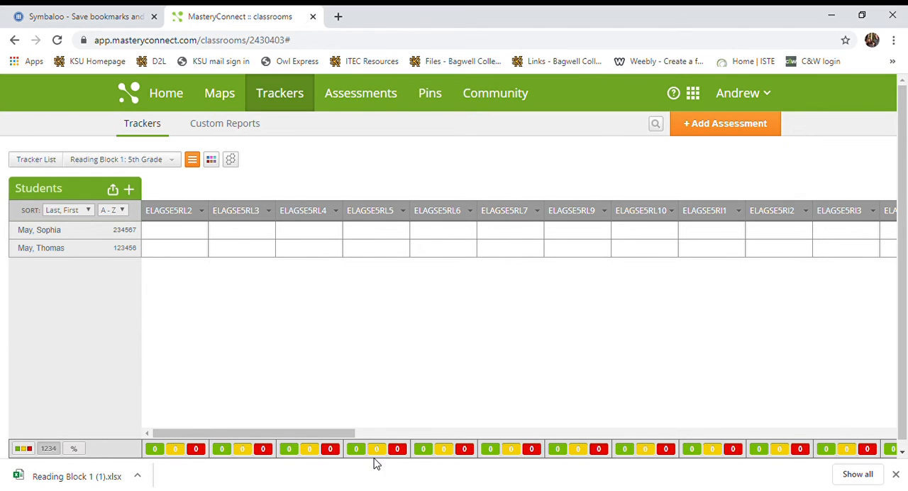
click(71, 479)
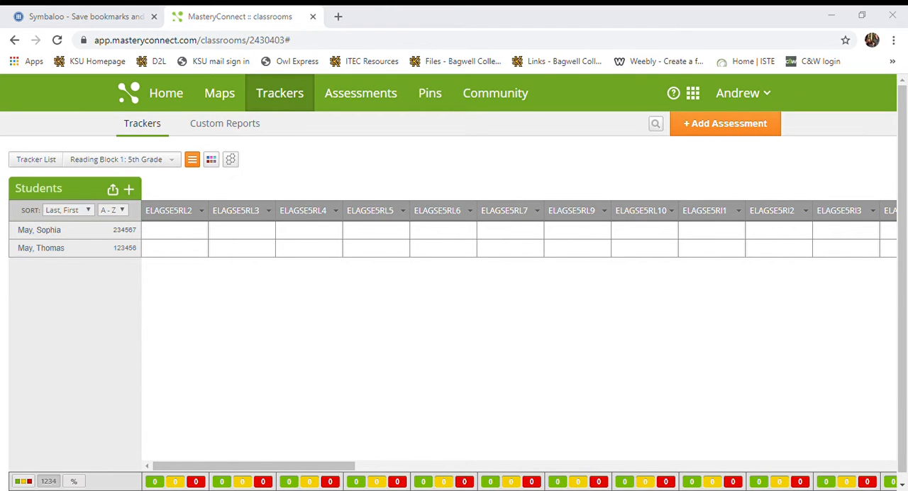
click(537, 166)
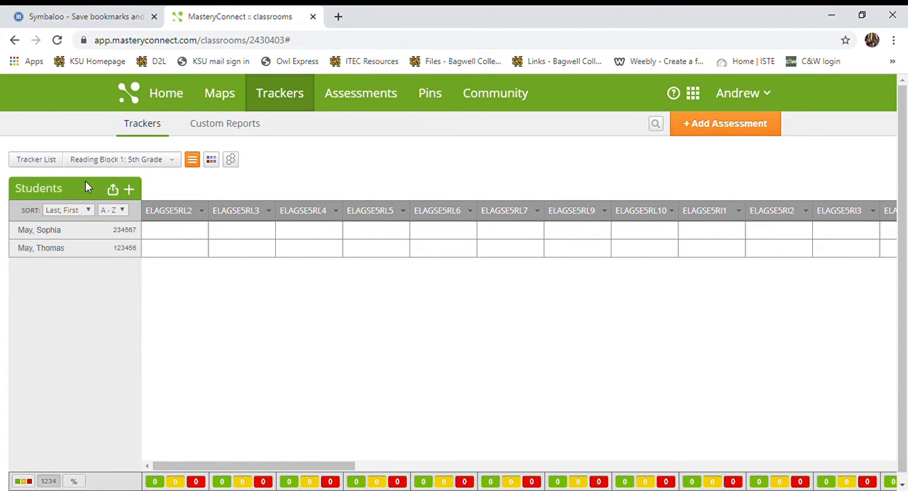
Step: Add a new student to the tracker with the student's first name, last name and student ID, and save the entry
click(132, 190)
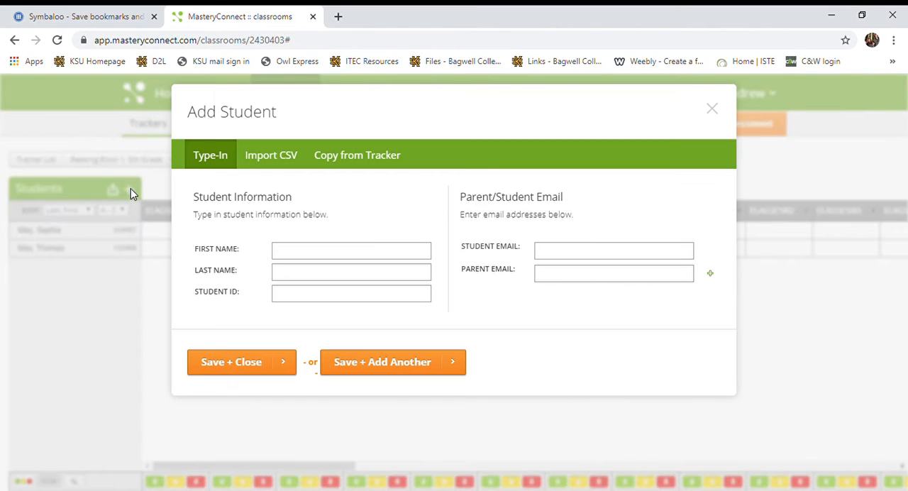
click(327, 261)
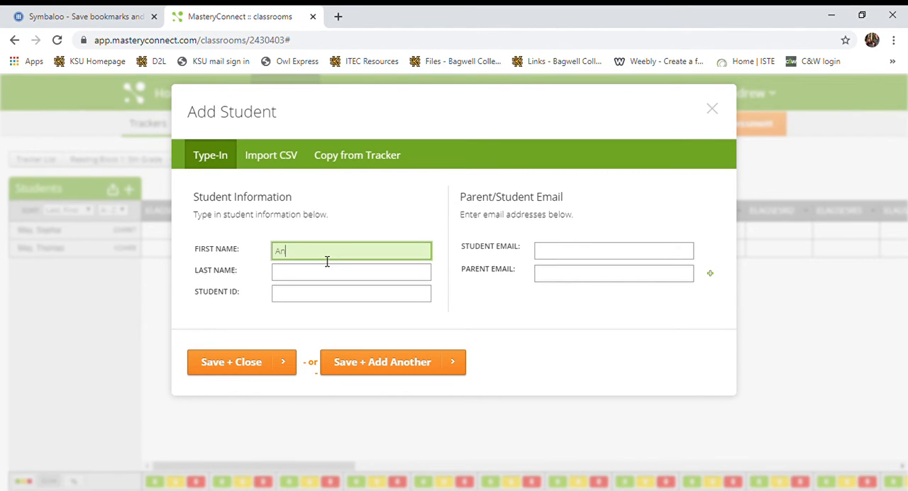
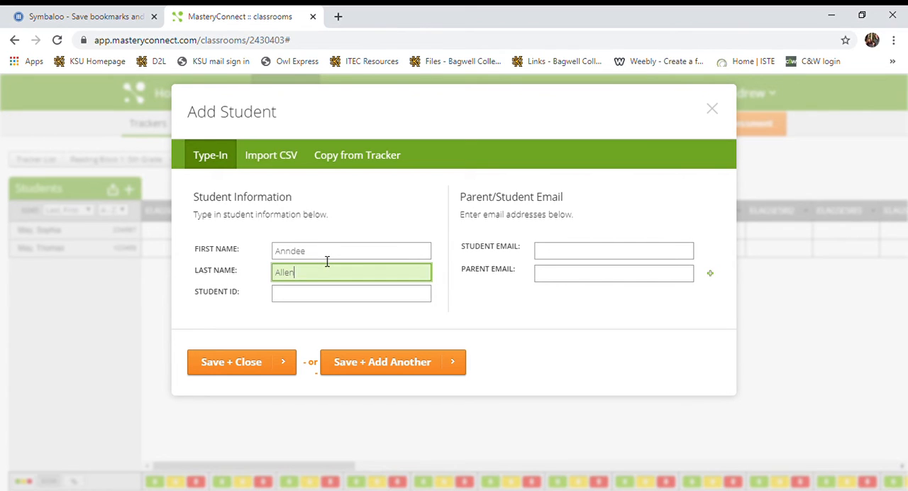
click(312, 301)
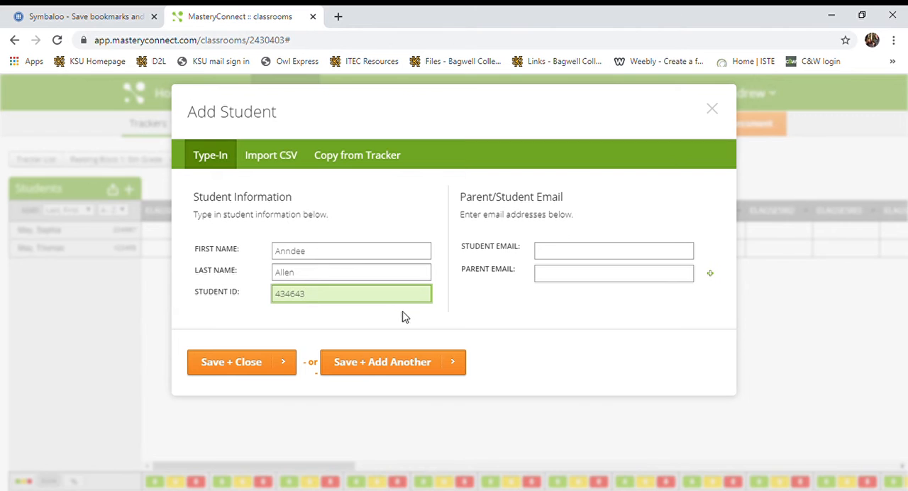
click(248, 363)
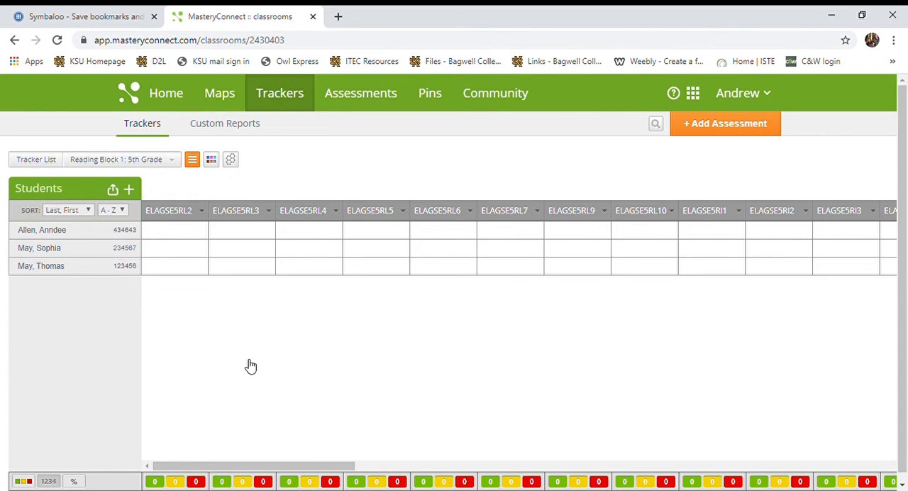
Step: Examine the edit and delete options of the student rows and the option lists of the standard columns
mouse_move(57, 231)
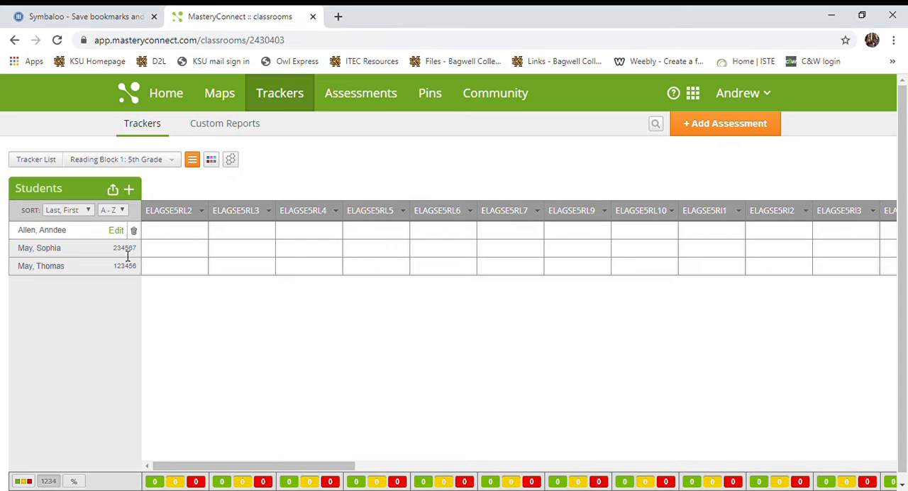
mouse_move(118, 274)
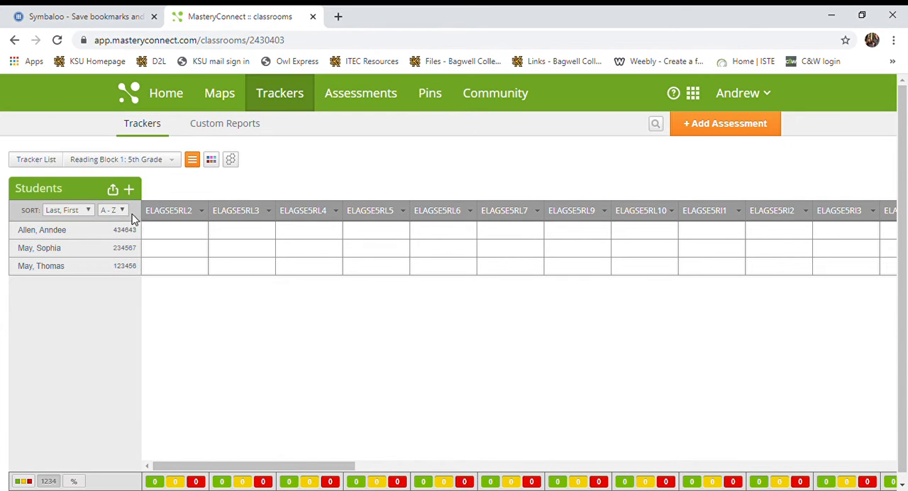
mouse_move(162, 220)
mouse_move(303, 204)
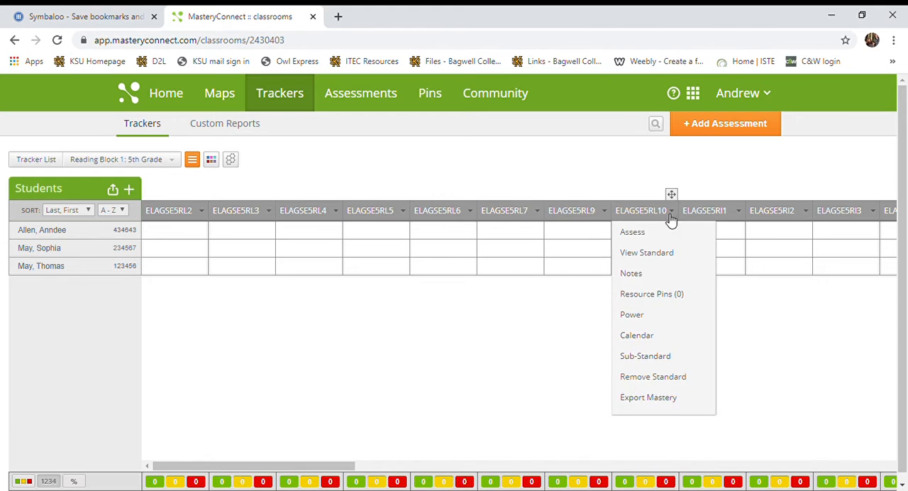
mouse_move(593, 223)
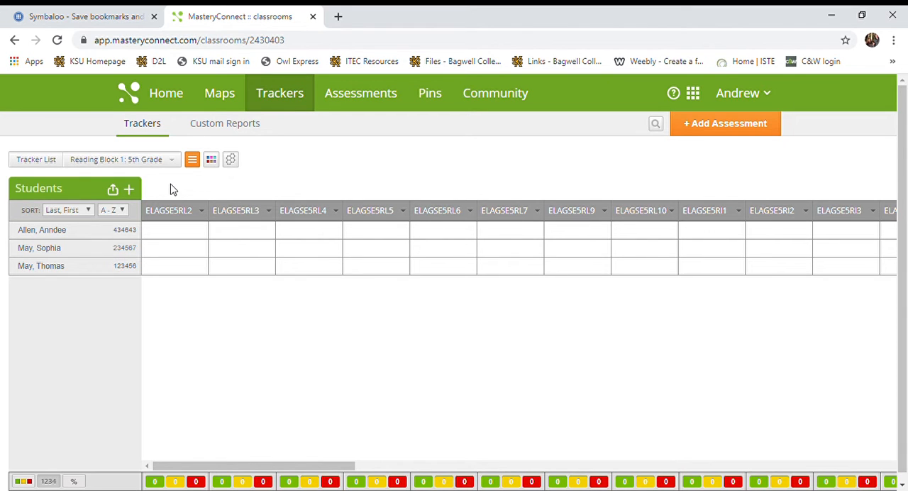
Step: View the full description and customization options of standard ELAGSE5RL2, and close its details
mouse_move(171, 194)
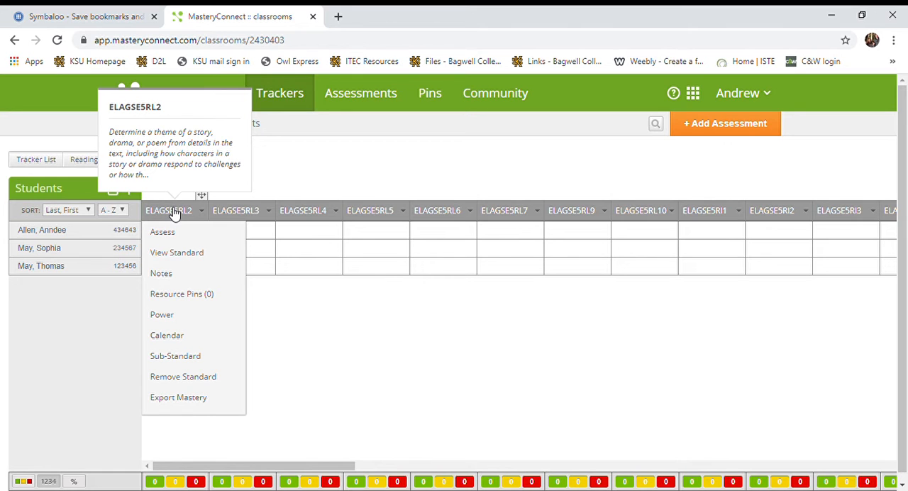
mouse_move(171, 161)
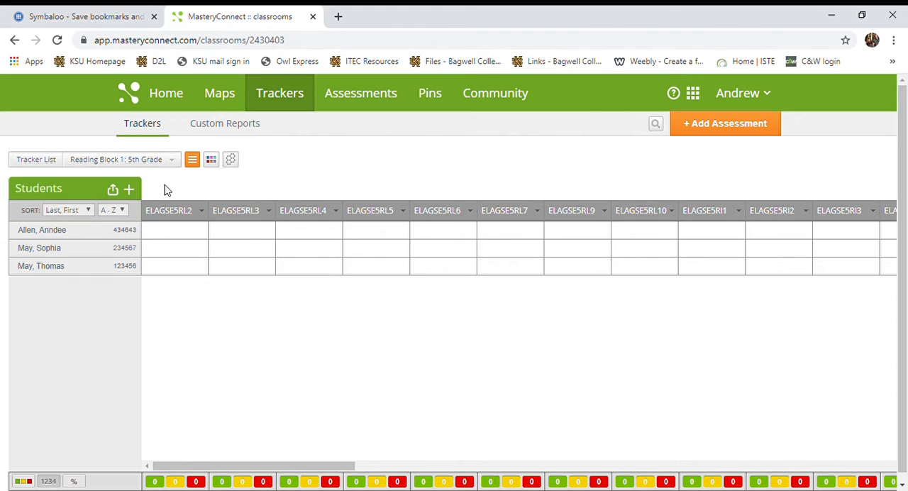
mouse_move(190, 211)
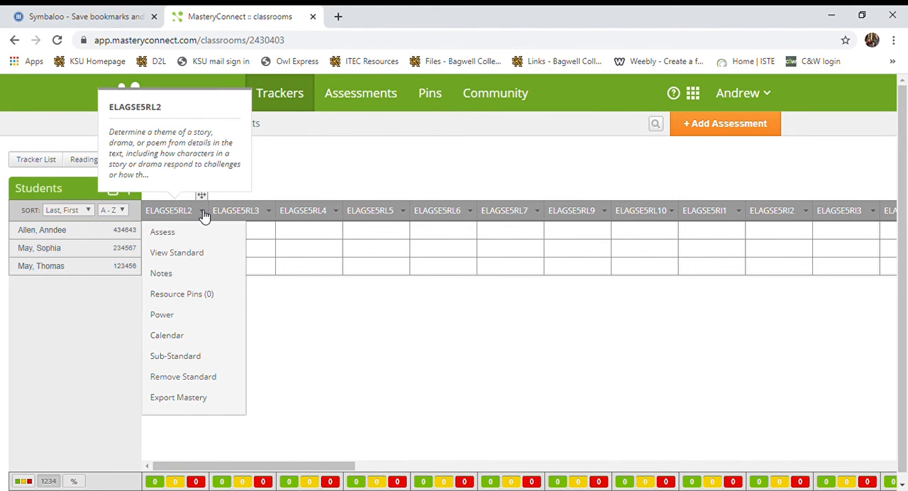
click(171, 253)
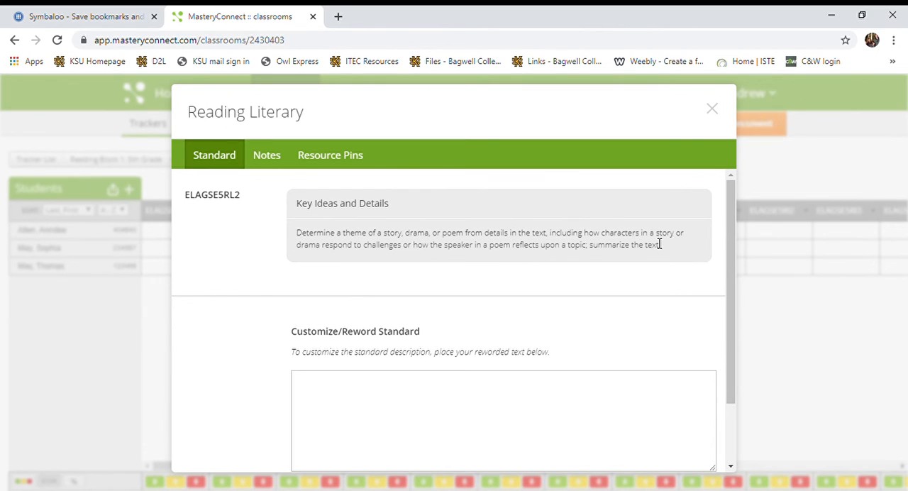
drag(727, 251, 716, 332)
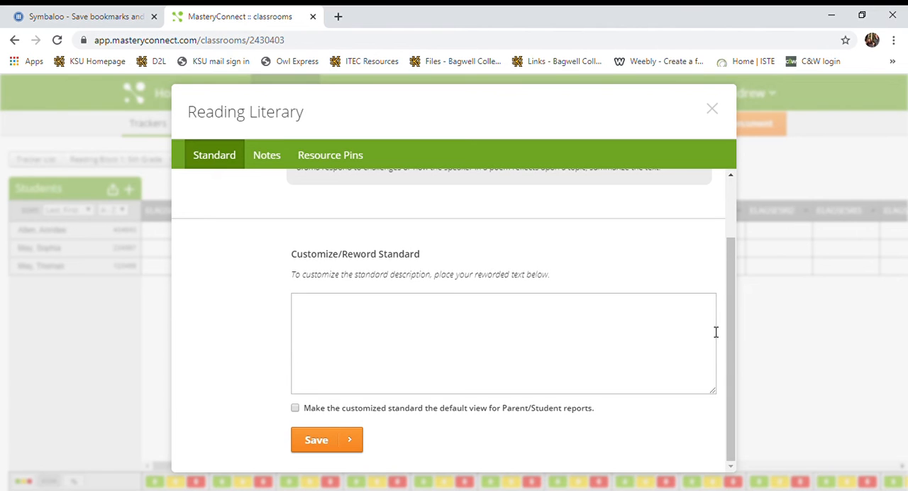
drag(730, 320, 724, 262)
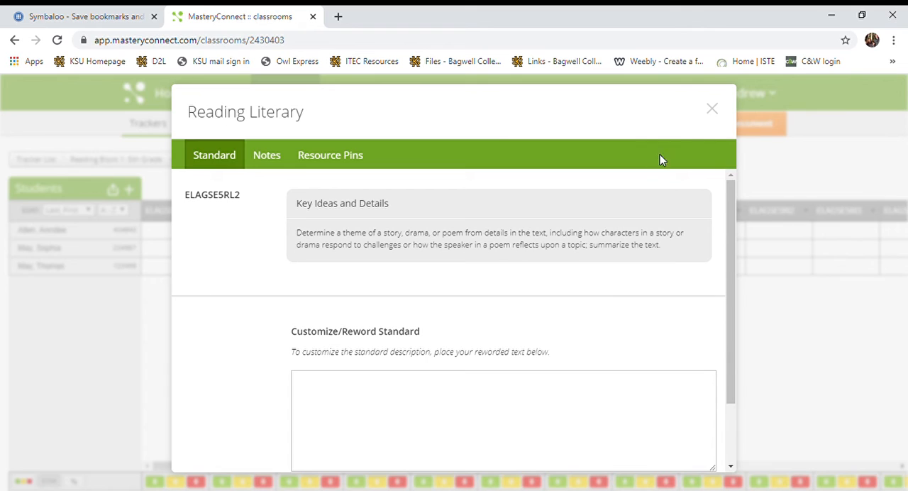
click(713, 111)
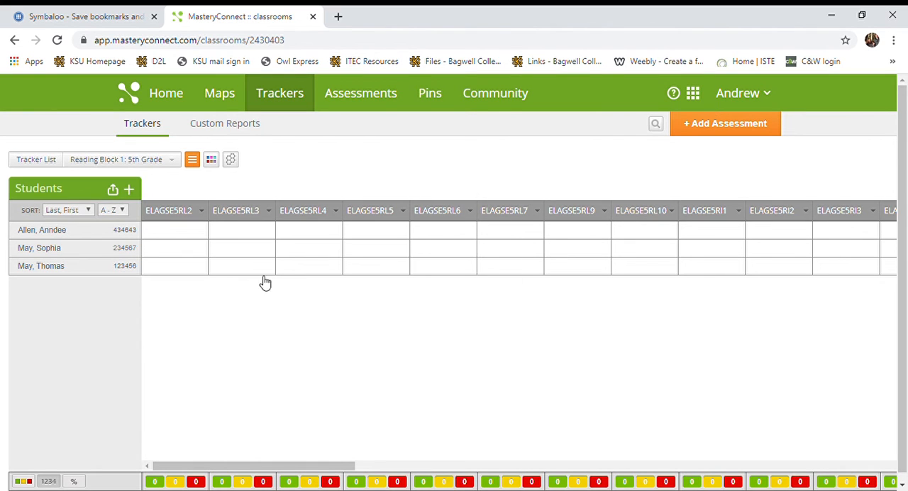
Step: Remove the ELAGSE5RL2 standard from the Reading Block 1 tracker and confirm the removal
click(202, 212)
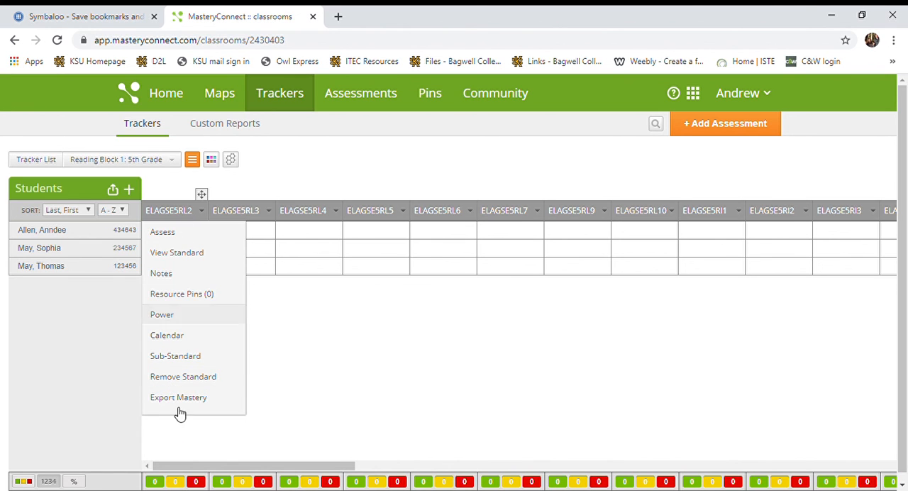
mouse_move(200, 216)
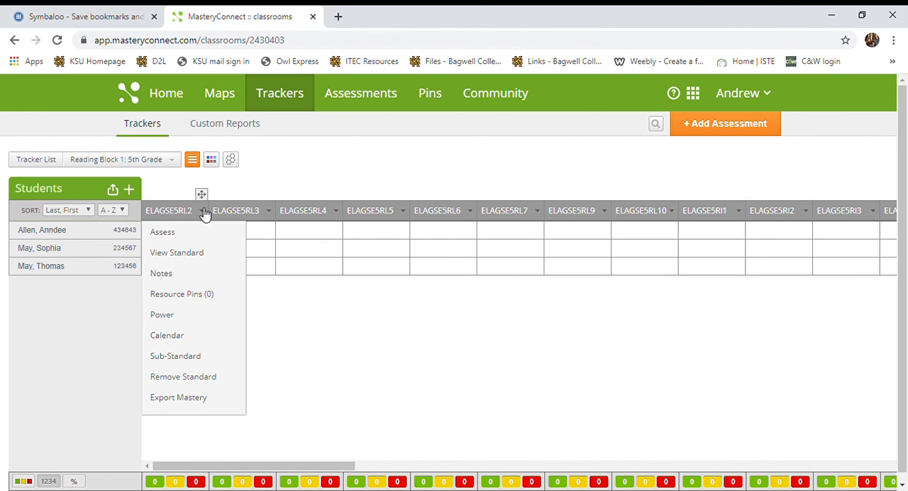
click(188, 380)
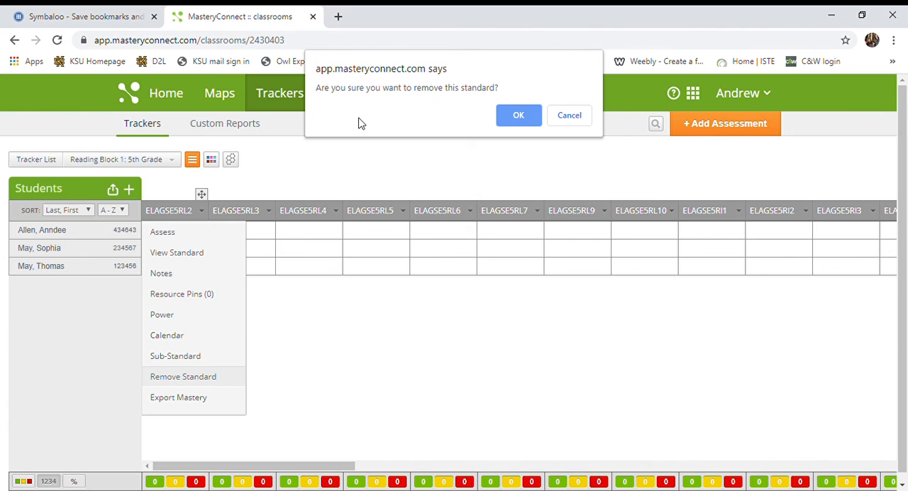
click(516, 117)
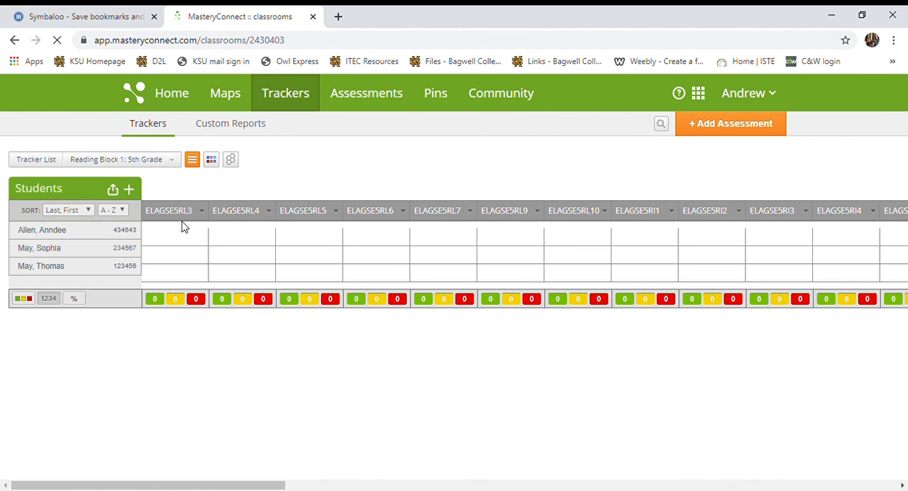
Step: Remove the ELAGSE5RL3 standard from the tracker and confirm the removal
click(187, 213)
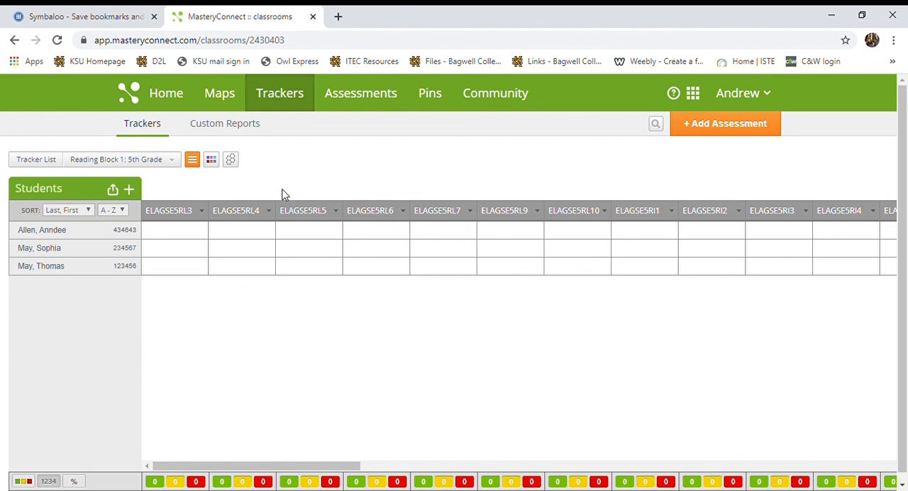
mouse_move(205, 217)
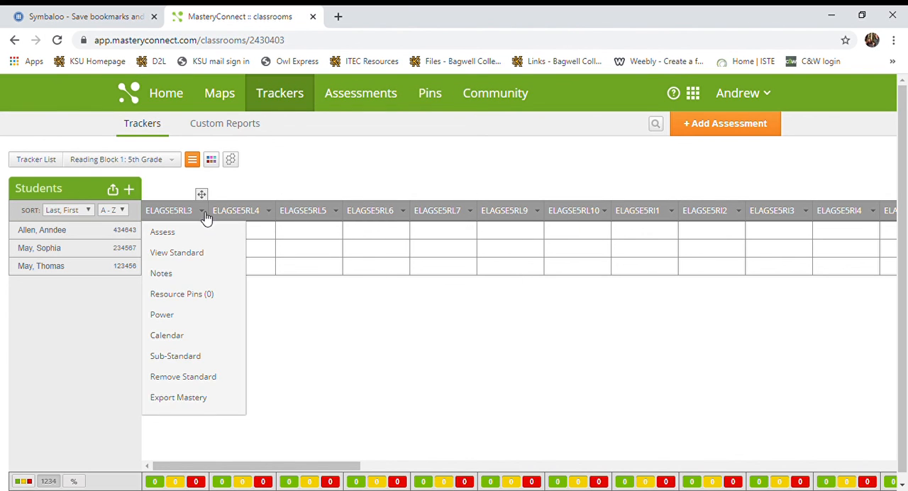
click(189, 376)
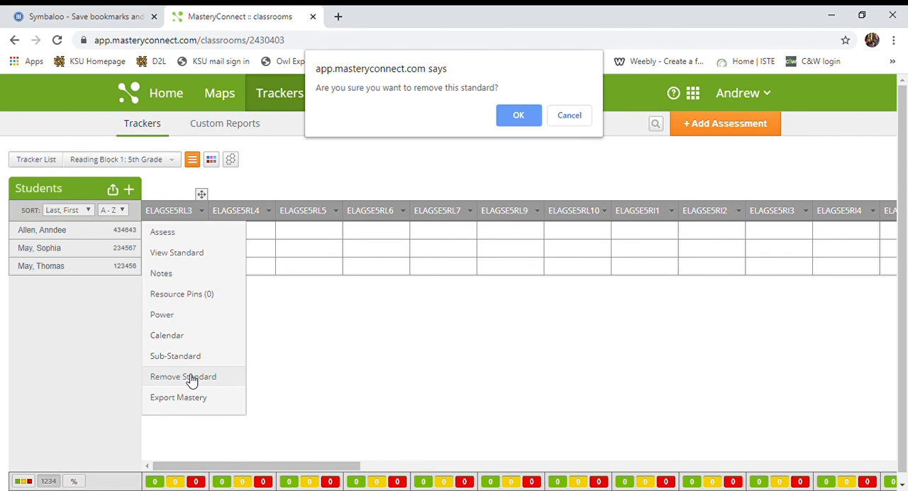
click(505, 118)
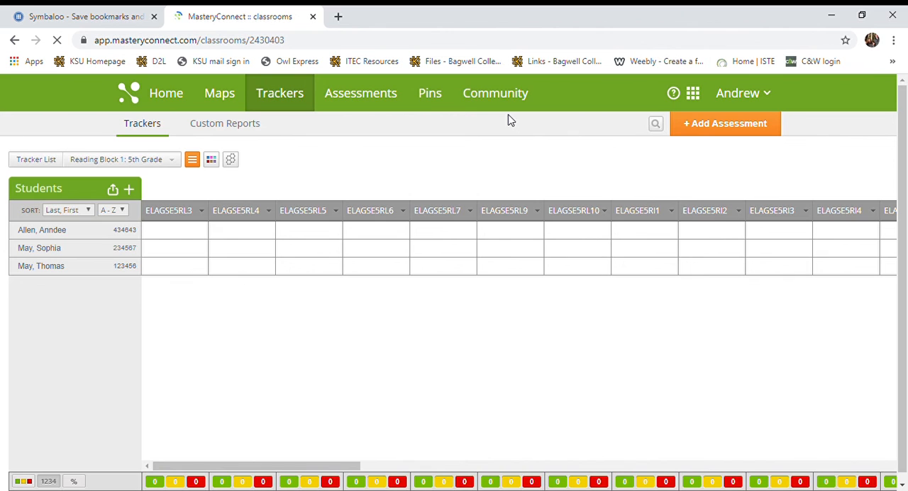
mouse_move(385, 227)
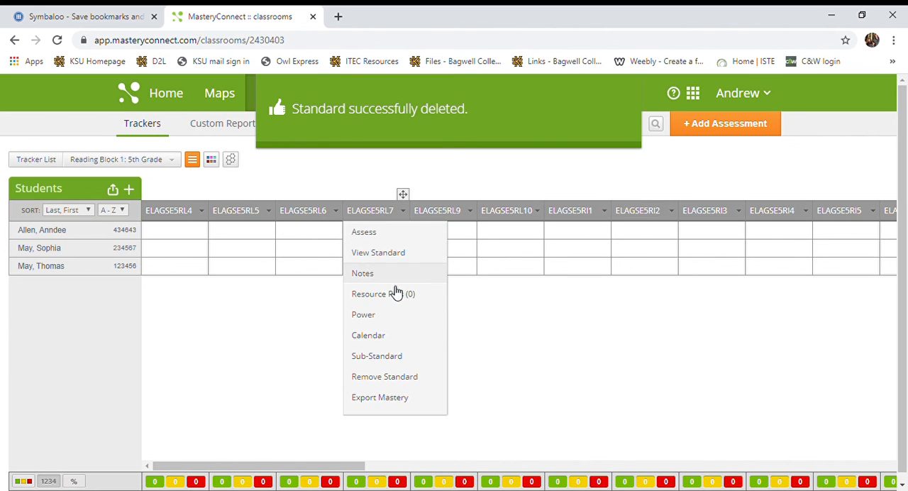